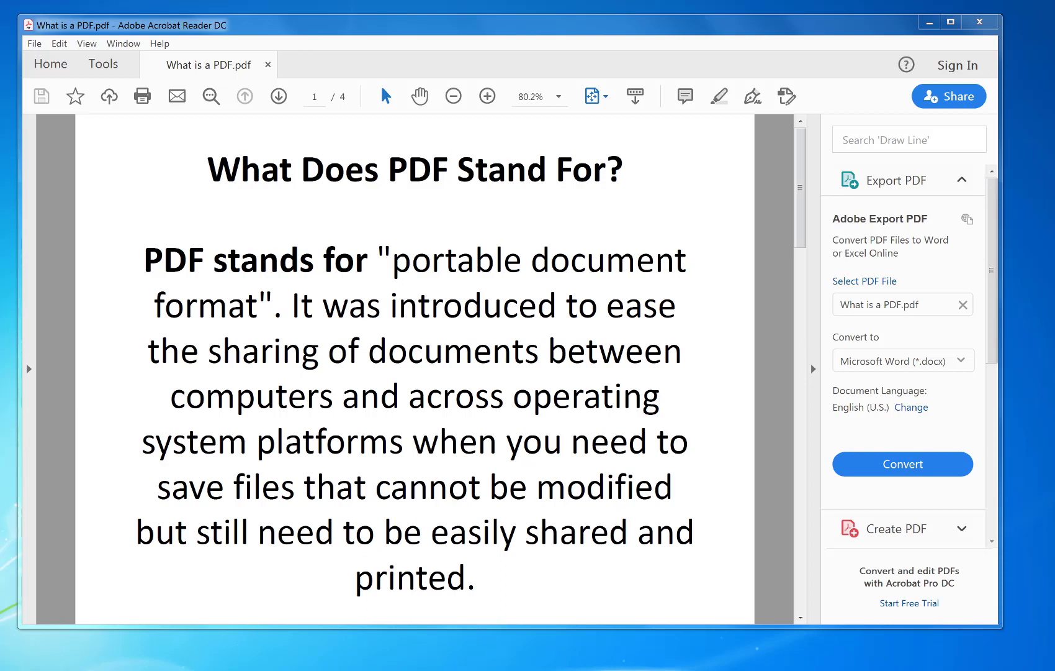
Advance to page 2 of What is a PDF.pdf, 'What are PDF's used for?'
click(279, 97)
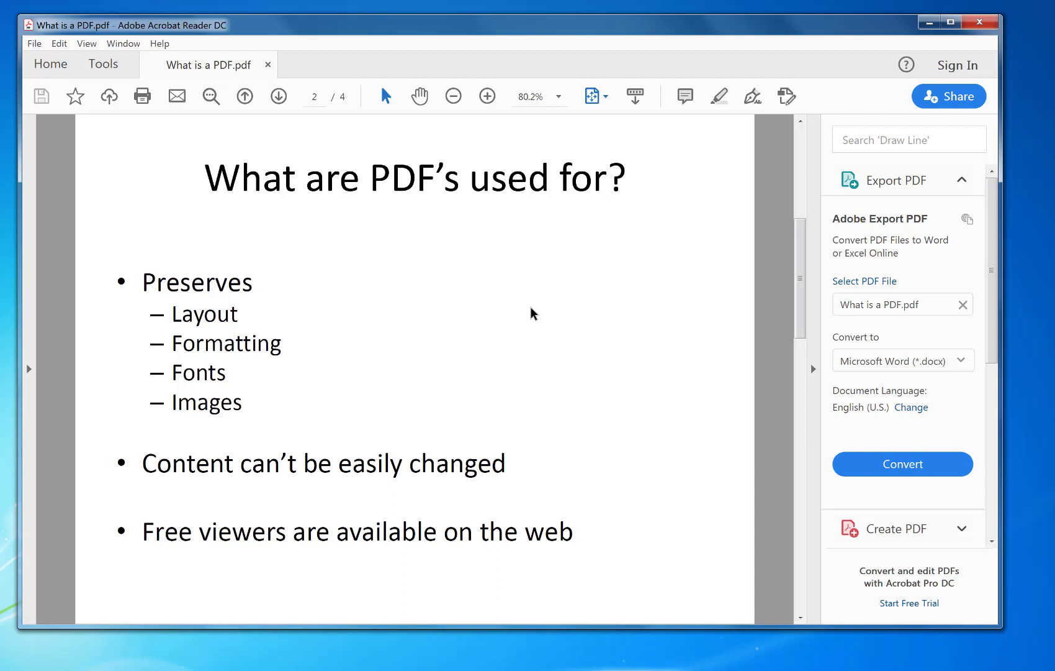
Scroll down to page 3 of 4, 'Opening PDF Files'
scroll(641, 385, down, 3)
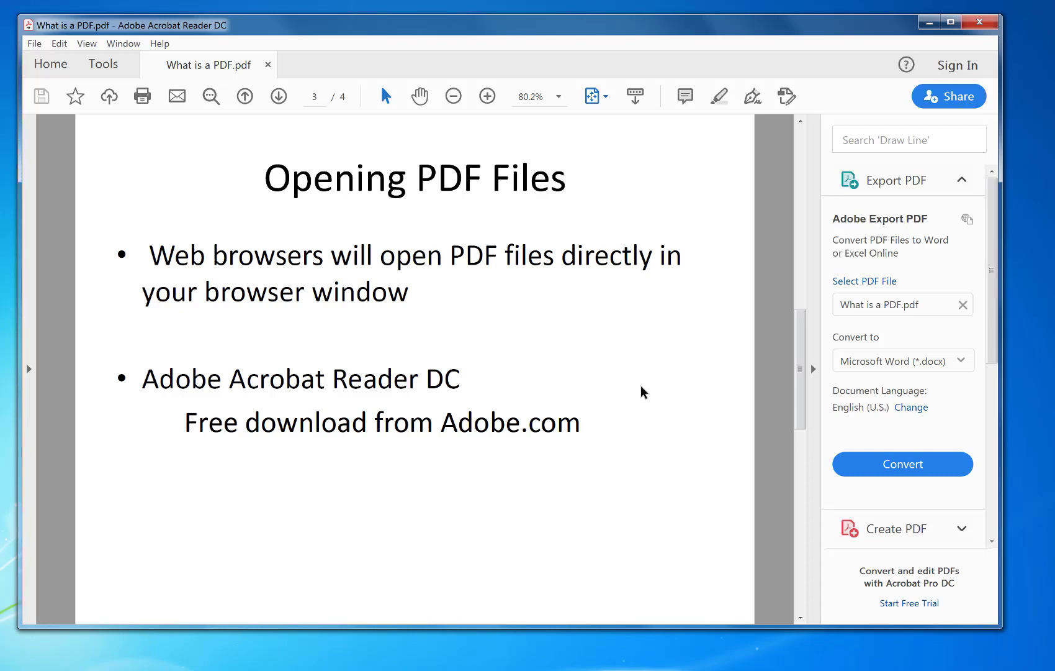
Scroll down to page 4 of 4, 'Creating PDF Files'
scroll(629, 260, down, 1)
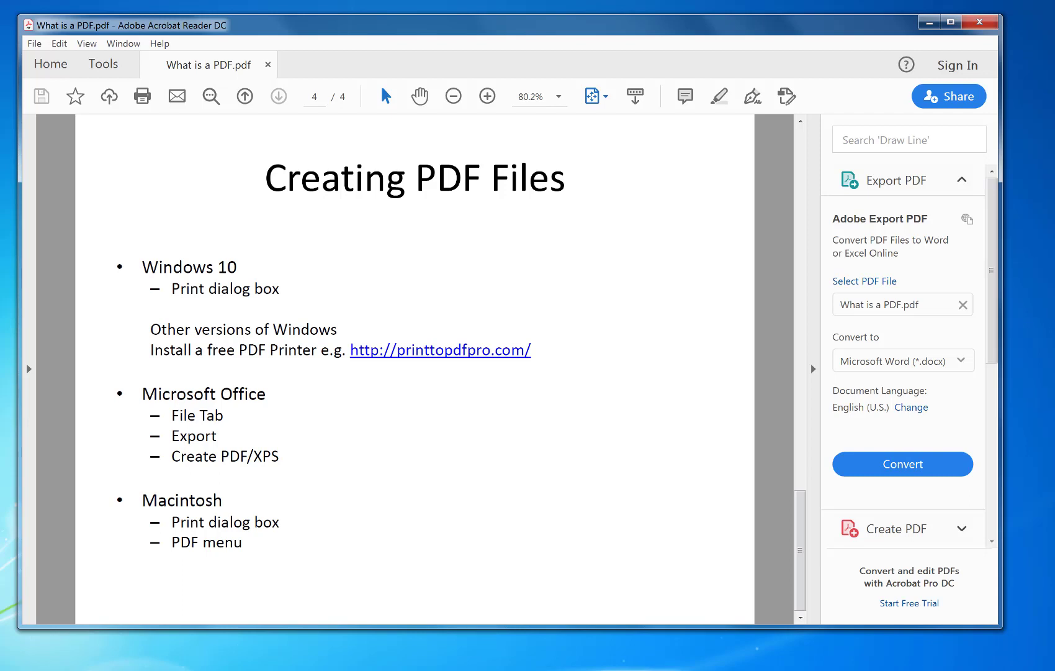
Save justin beiber.docx from Word as justin beiber.pdf on the Desktop
key(alt+Tab)
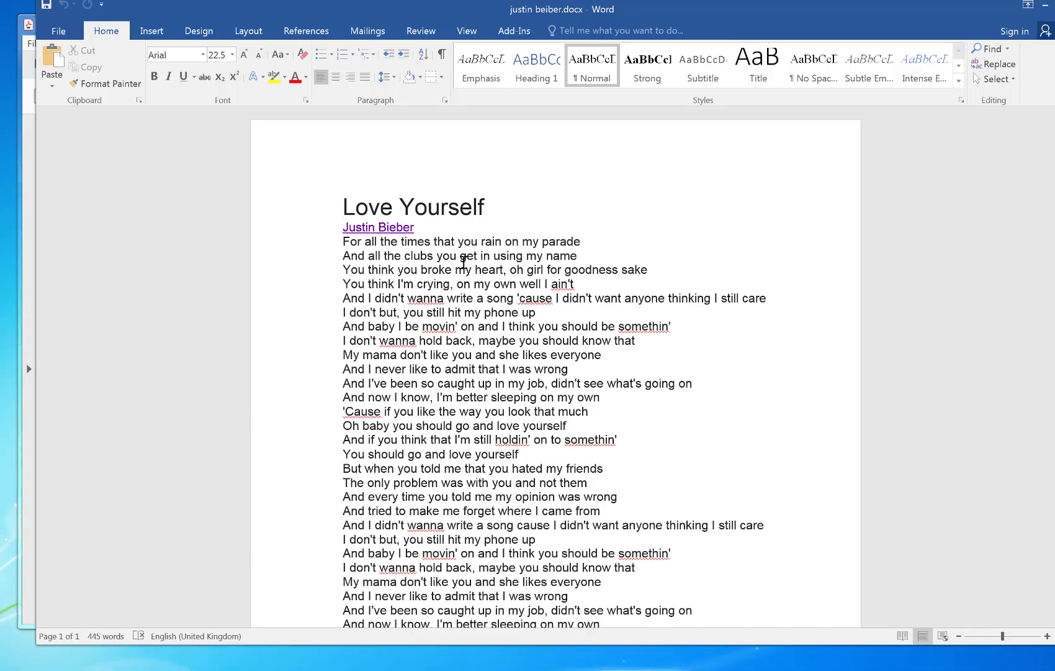
click(615, 316)
drag(134, 6, 139, 25)
click(57, 54)
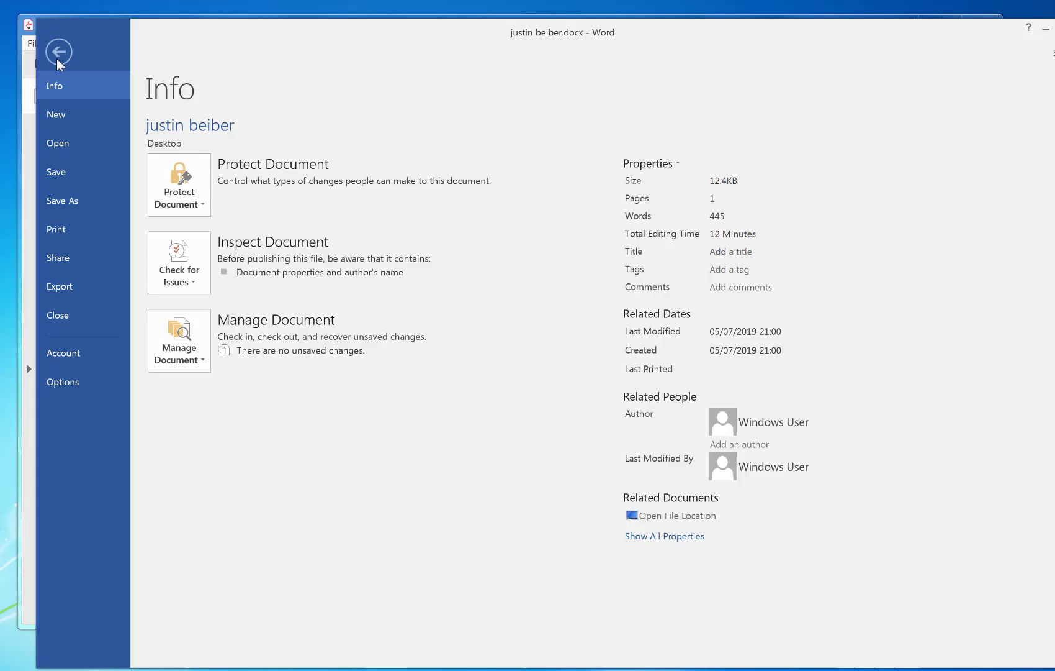
click(59, 205)
click(421, 185)
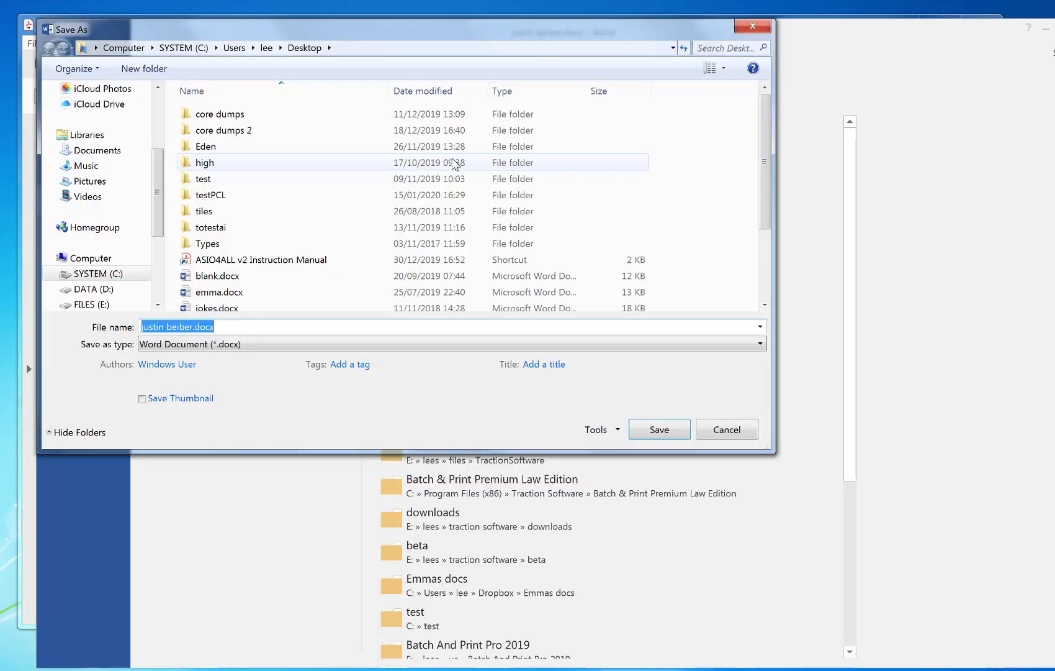
click(752, 346)
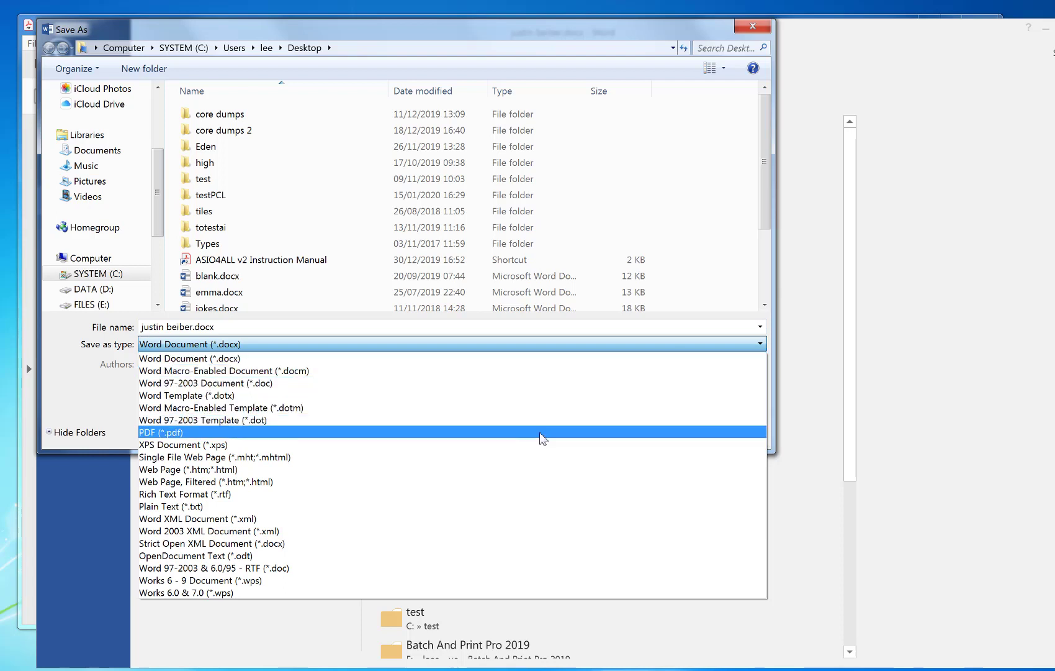
click(542, 438)
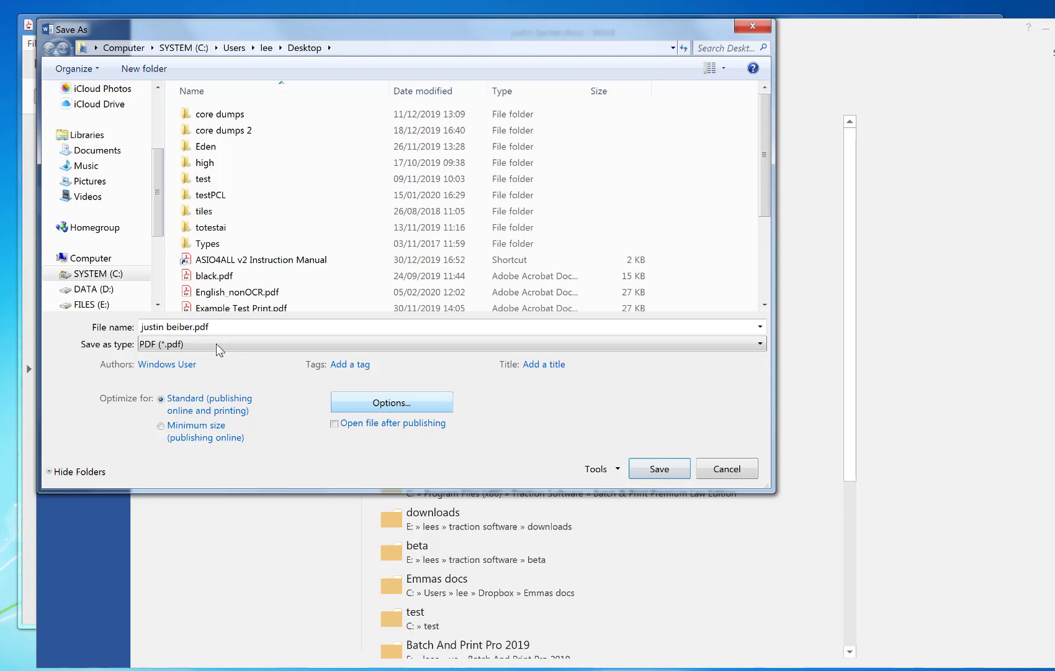
click(659, 470)
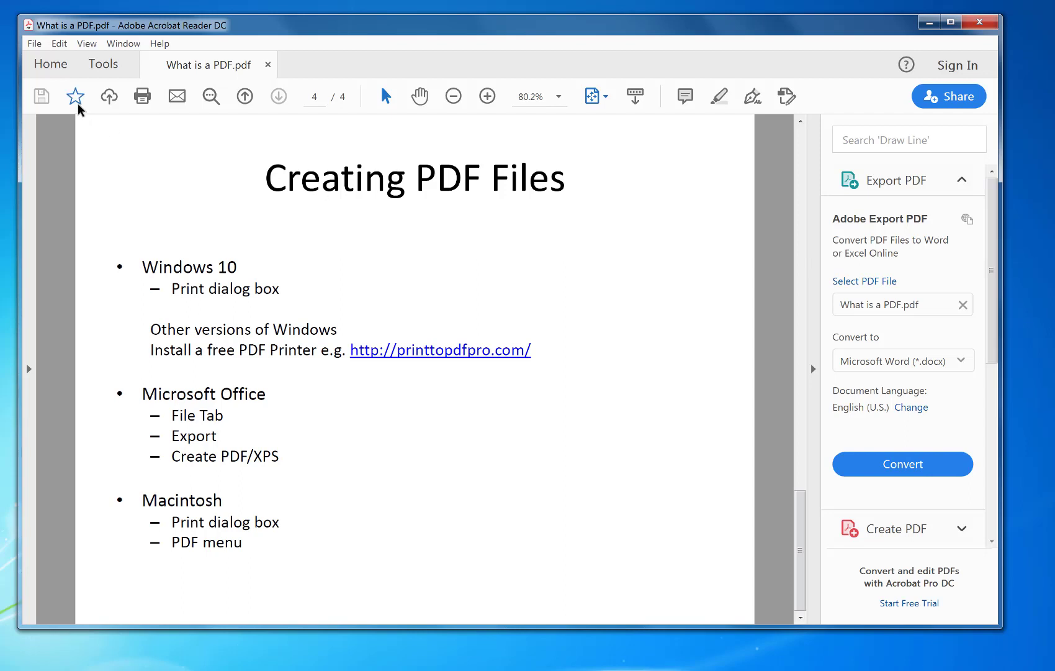
Print What is a PDF.pdf to the Print To PDF Pro printer in portrait orientation
click(35, 48)
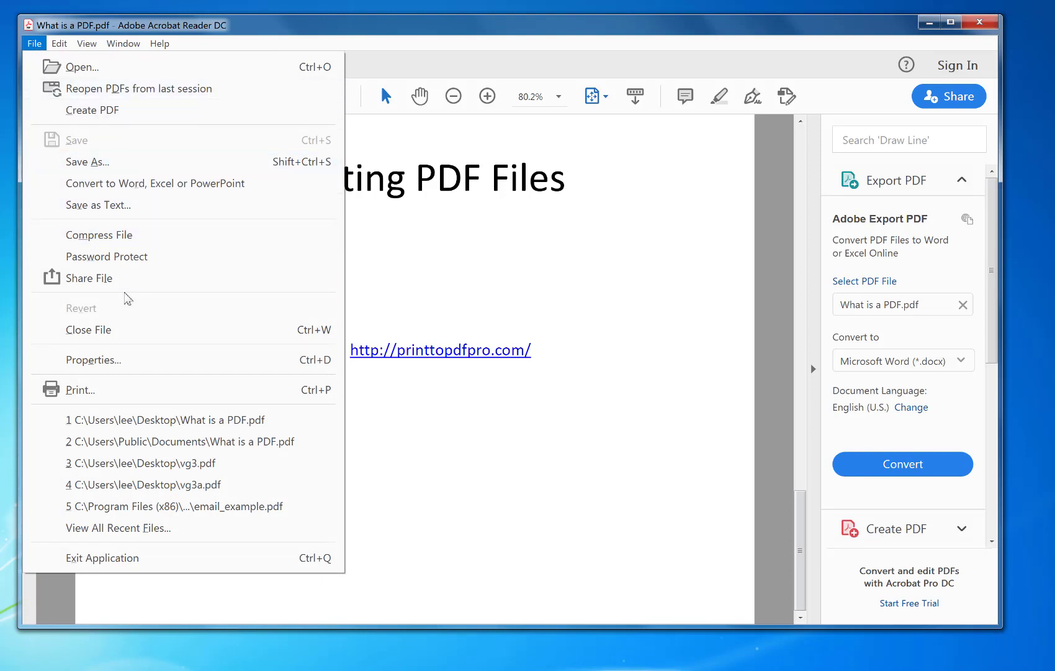
click(107, 389)
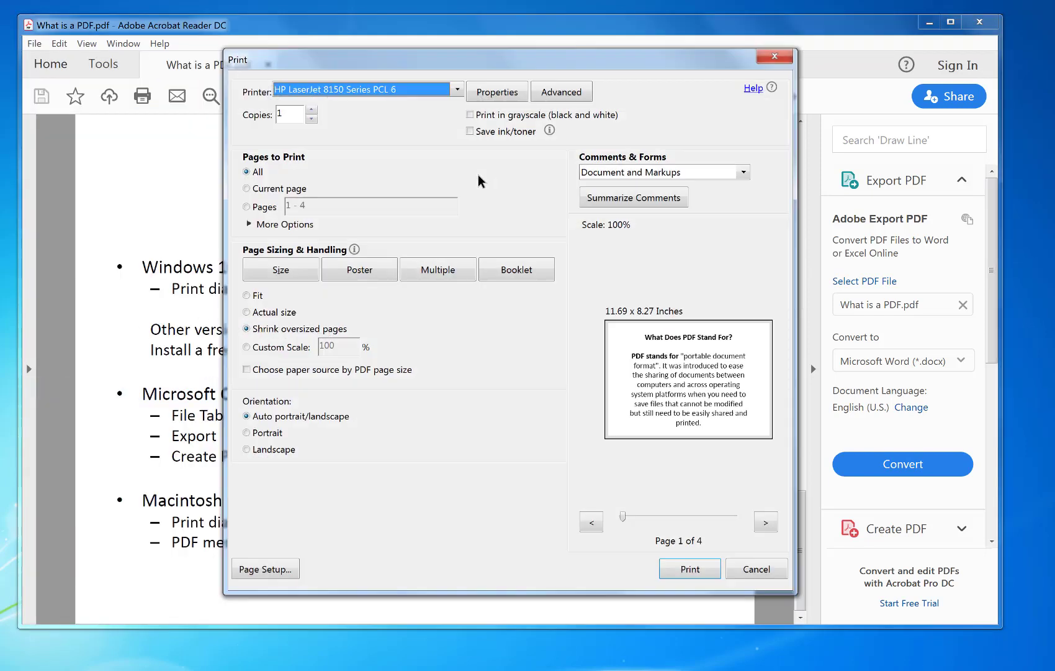
click(458, 89)
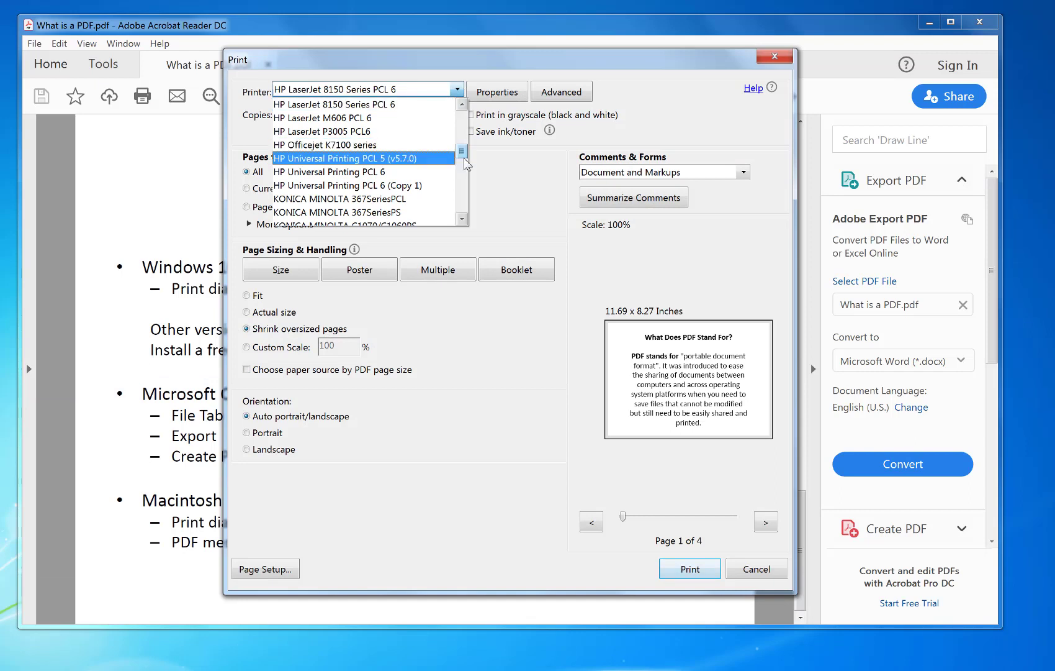
drag(463, 158, 467, 188)
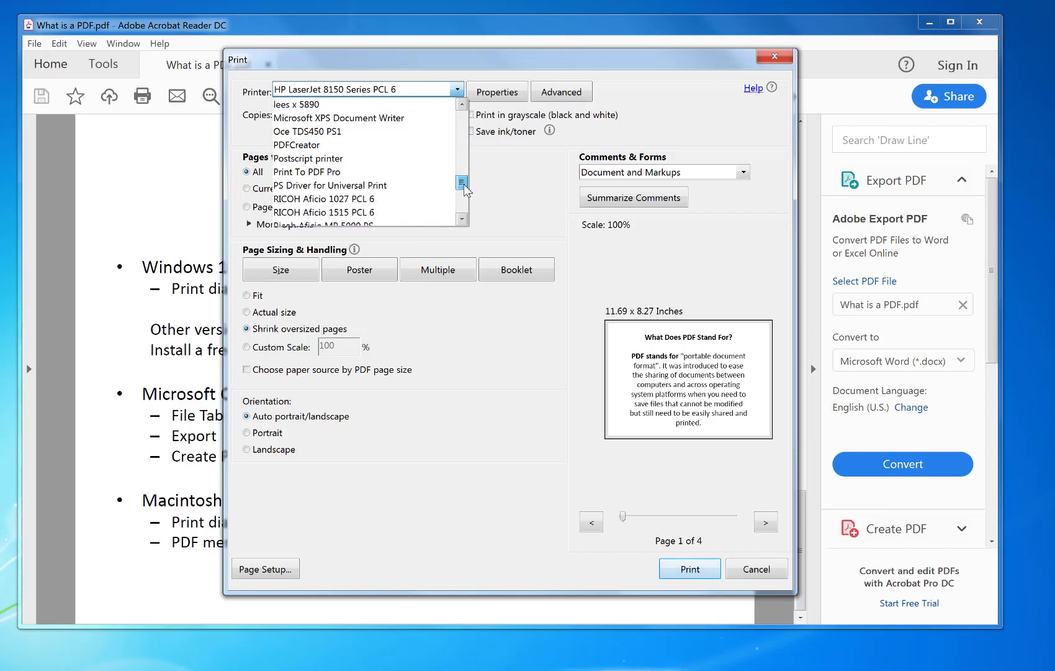
click(385, 172)
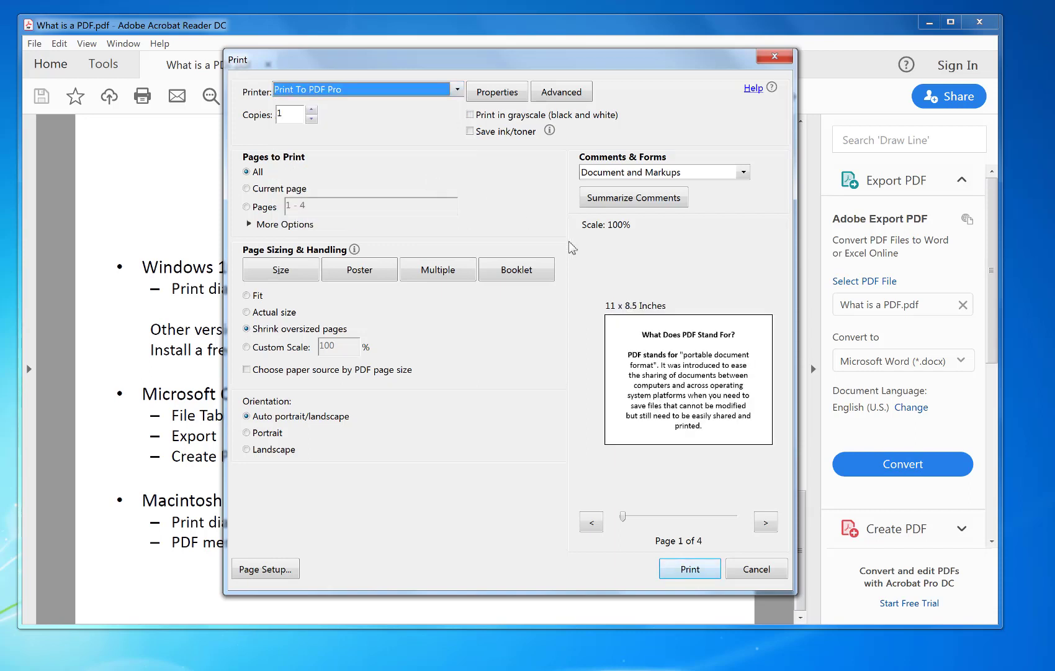
click(248, 433)
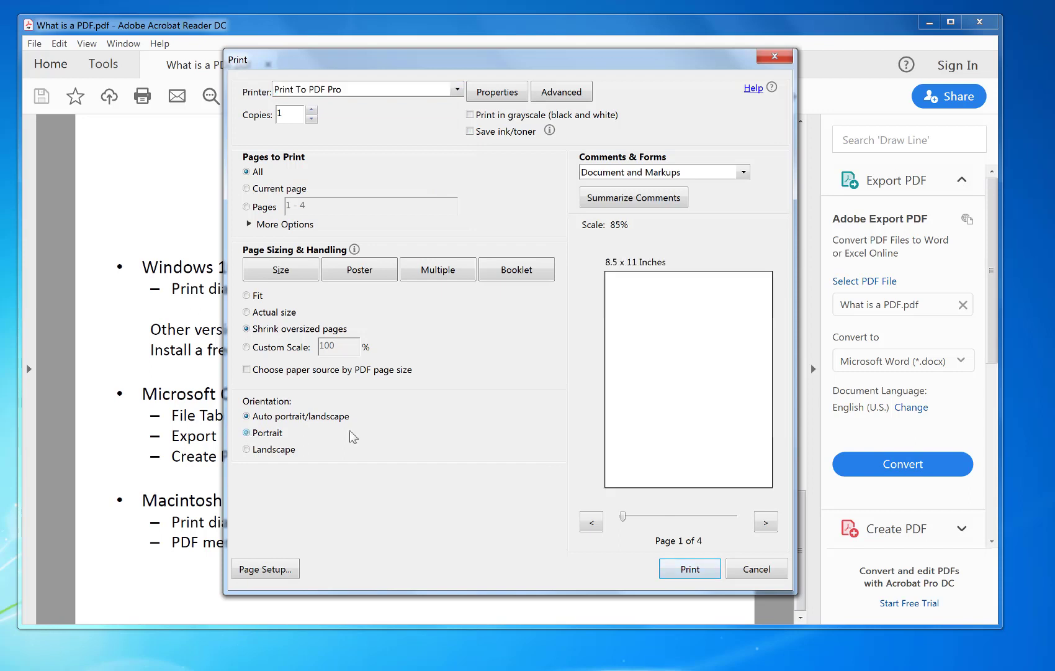
click(690, 570)
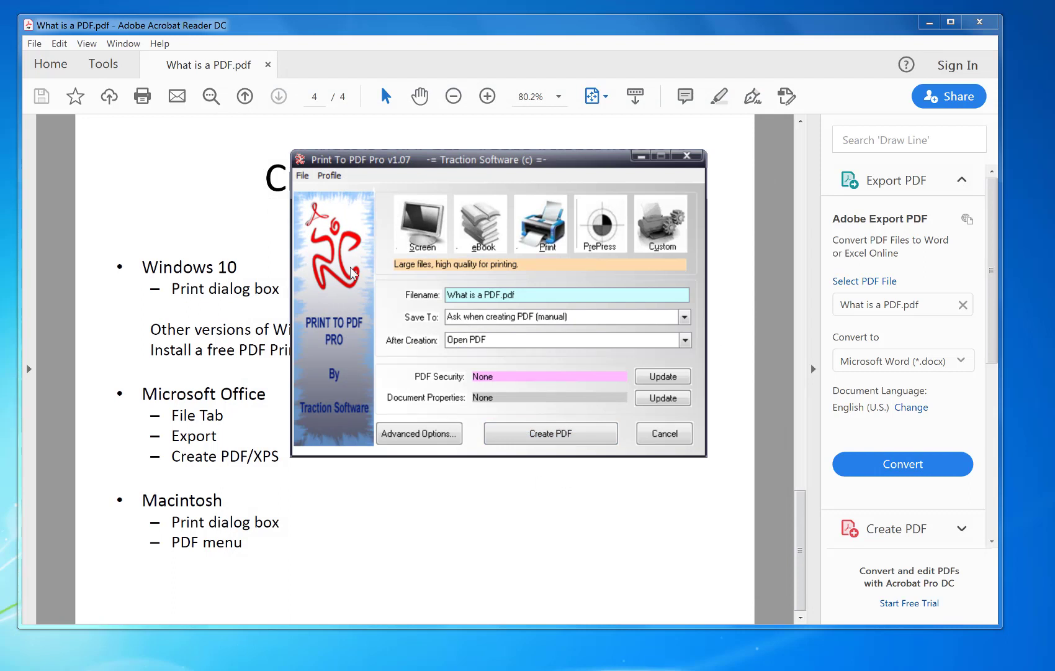
Create the PDF and save it to Documents as What is a PDF.pdf
click(570, 438)
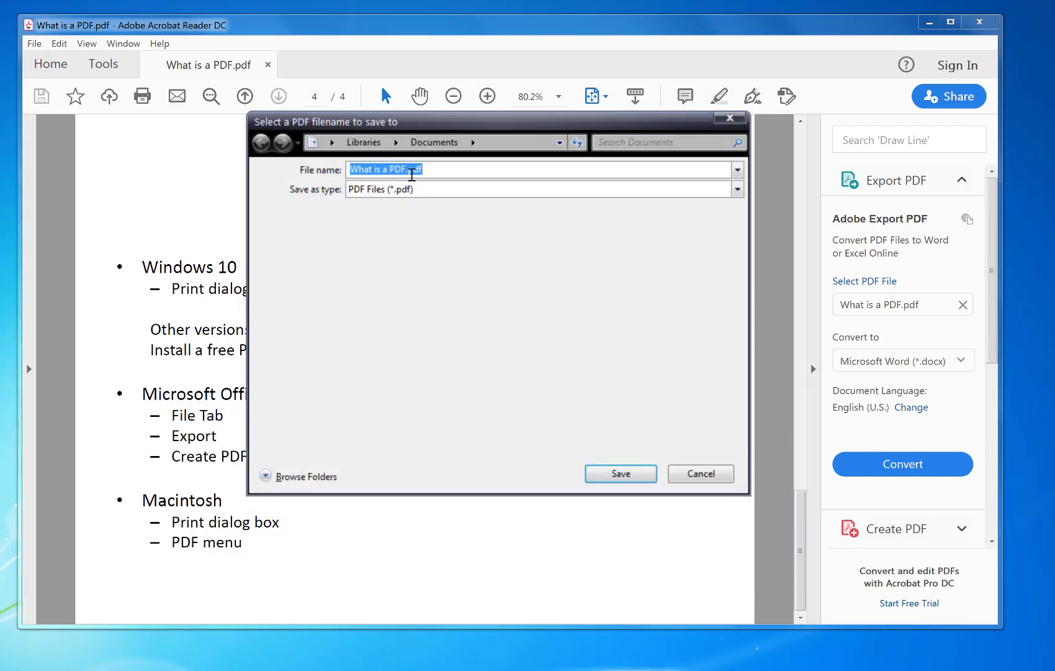
click(406, 169)
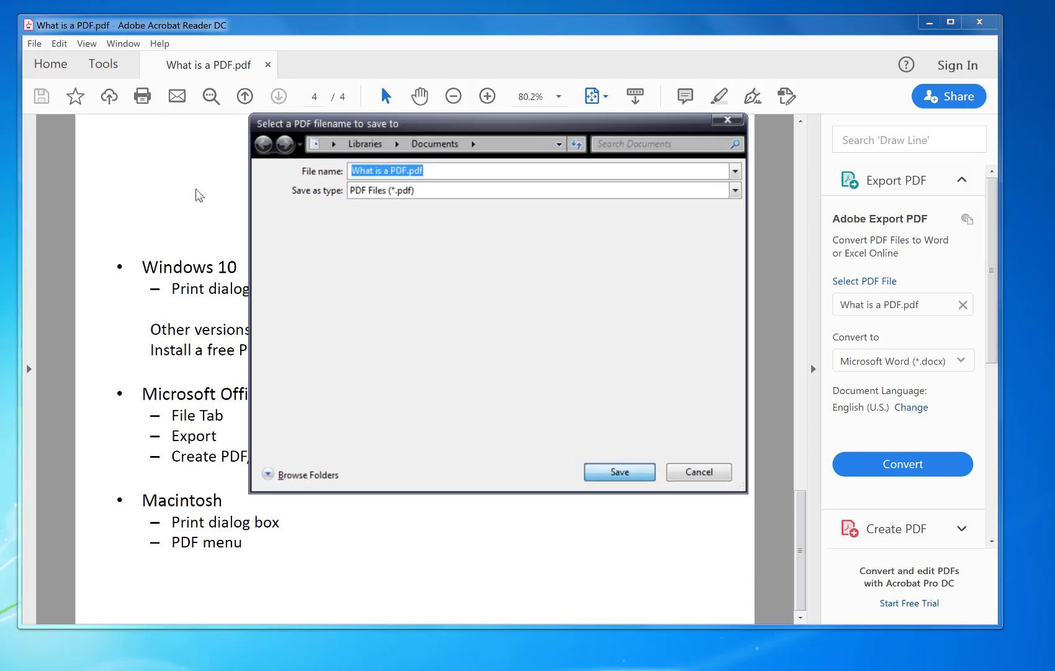
key(Return)
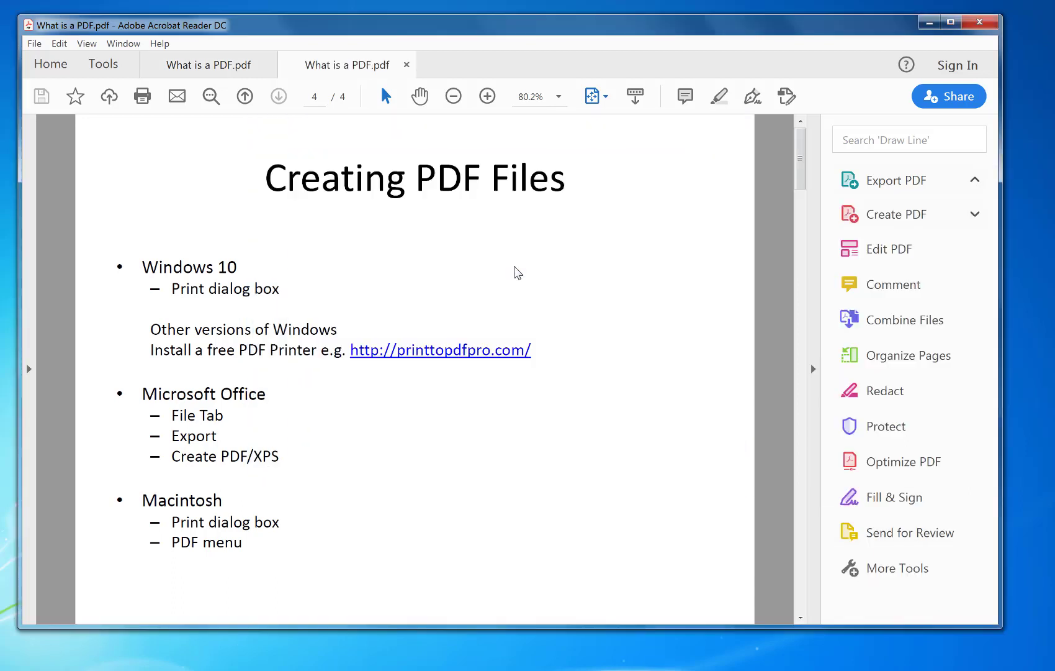
Close the duplicate What is a PDF.pdf tab in Acrobat Reader
scroll(782, 188, down, 15)
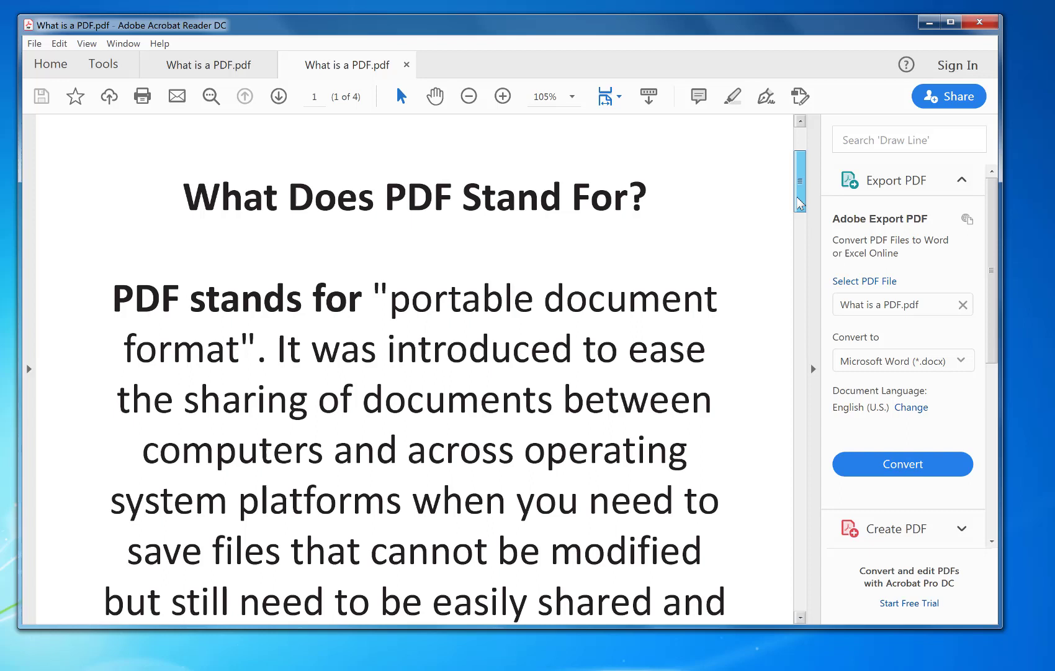
drag(800, 347, 512, 61)
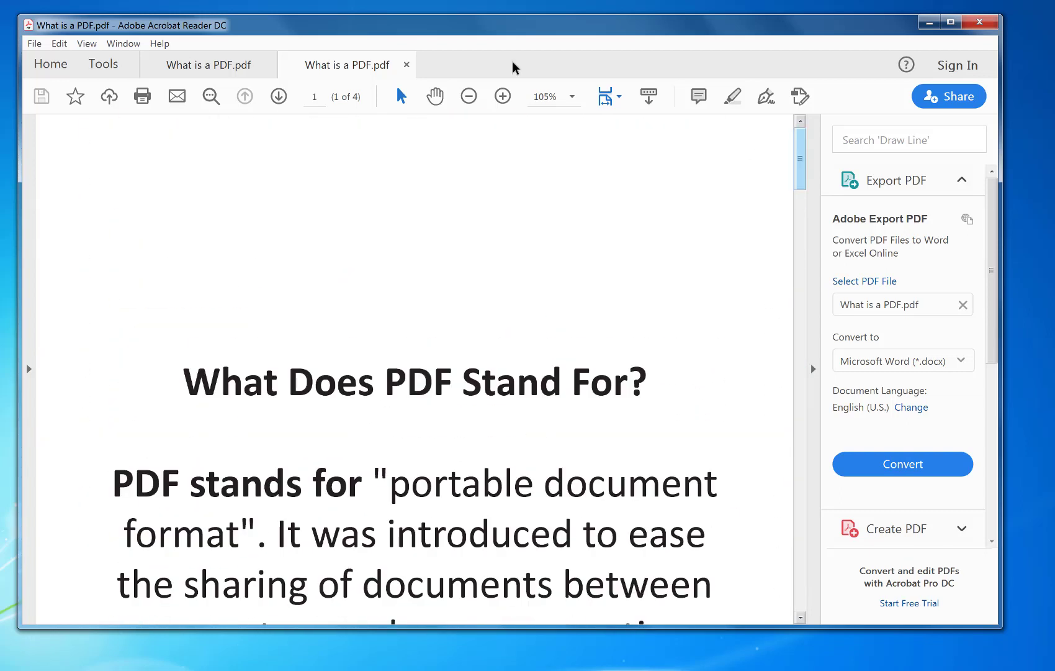
click(407, 64)
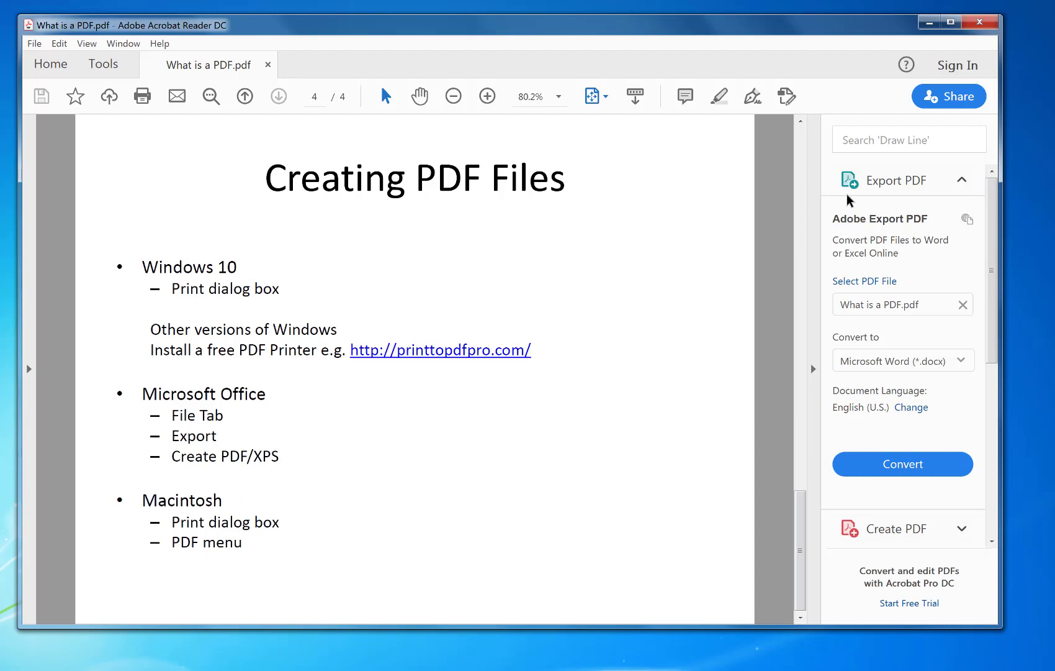
Bring the PowerPoint presentation window in front of Acrobat Reader
click(803, 535)
drag(804, 535, 786, 323)
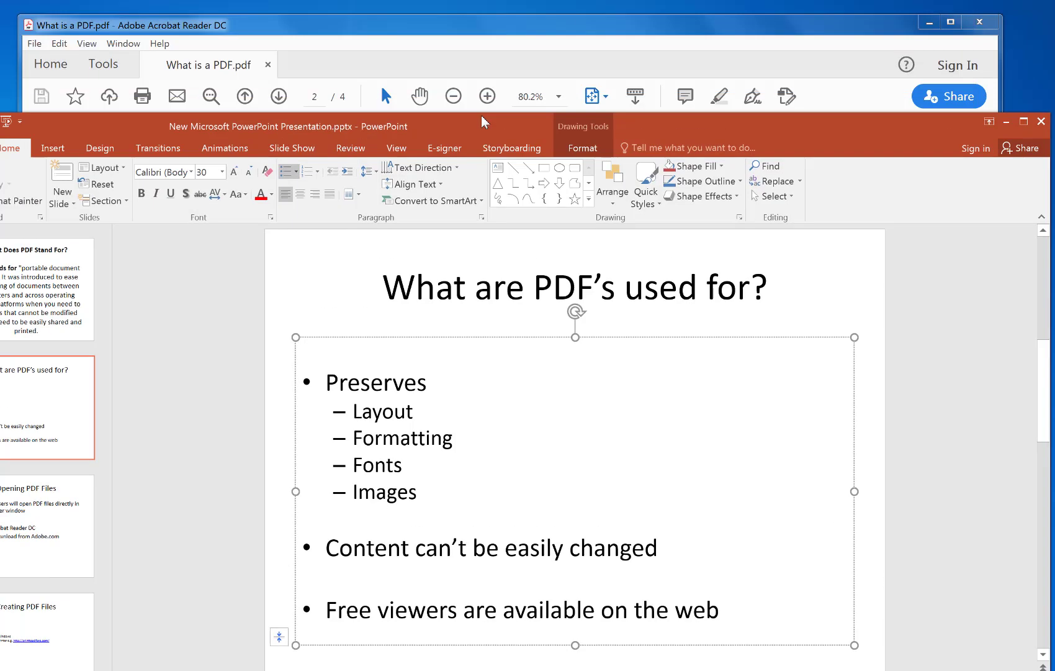
drag(482, 115, 536, 28)
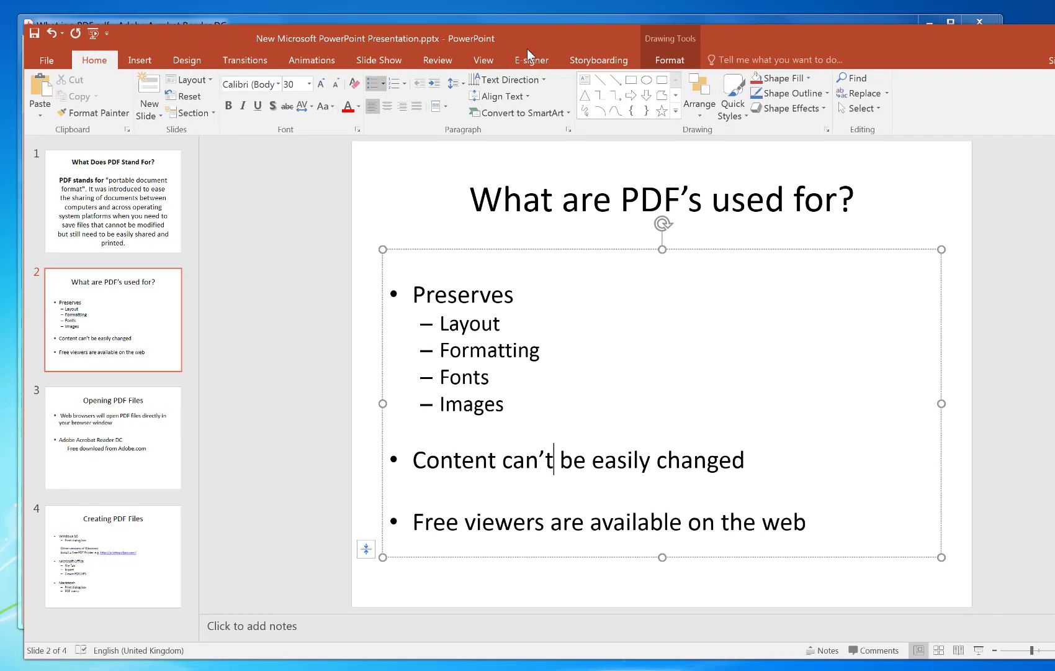
Start a Desktop Save As, check the file types, cancel, and return to Info
click(39, 63)
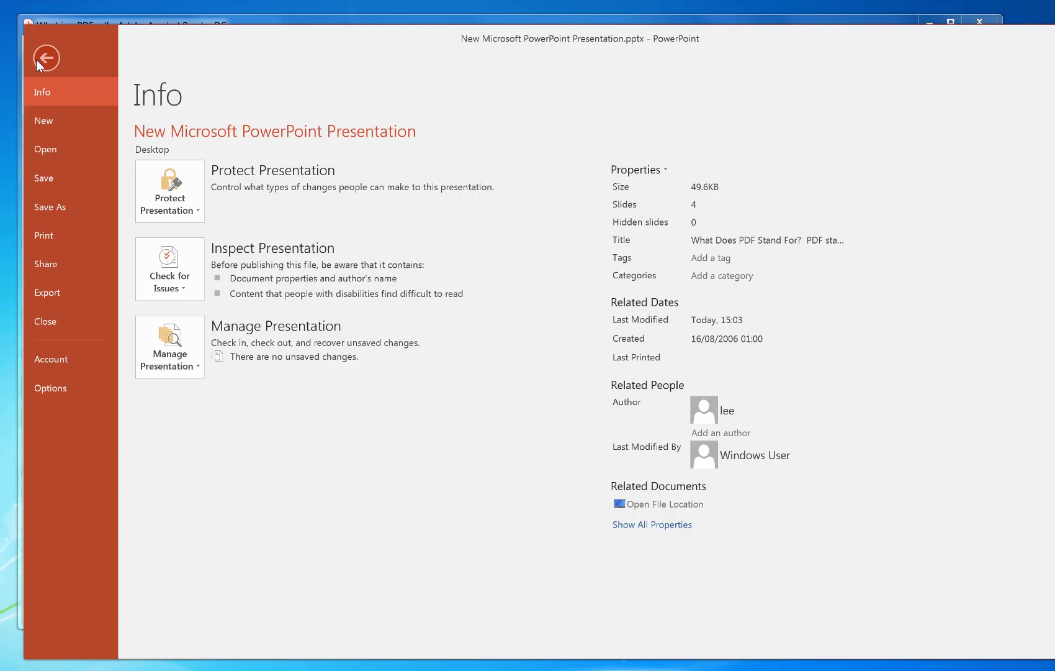
click(48, 205)
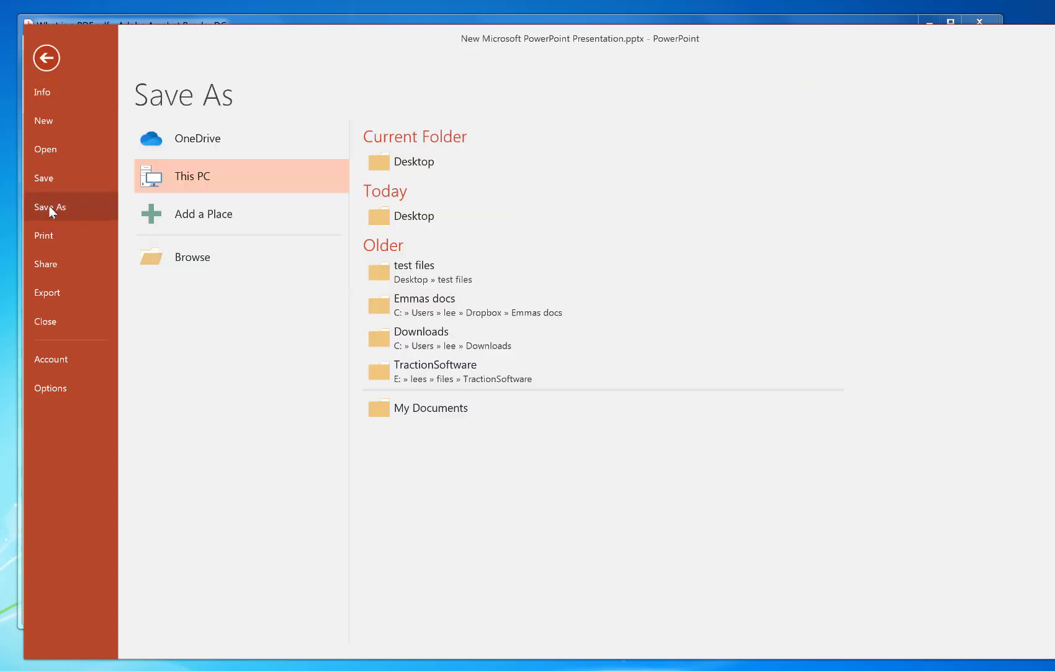
click(408, 167)
click(748, 351)
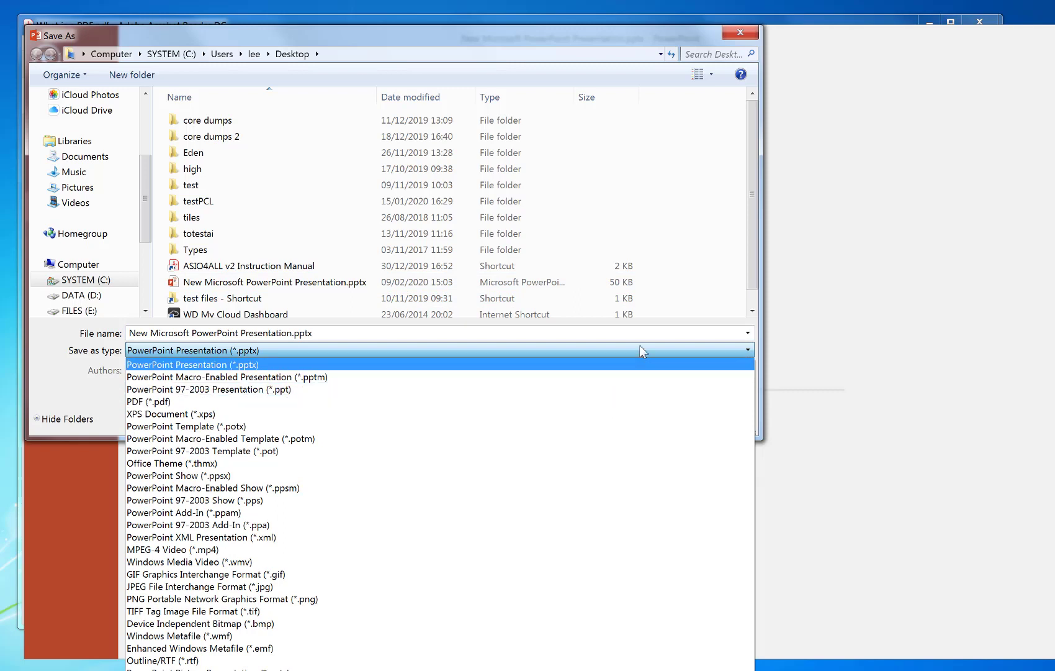
click(735, 364)
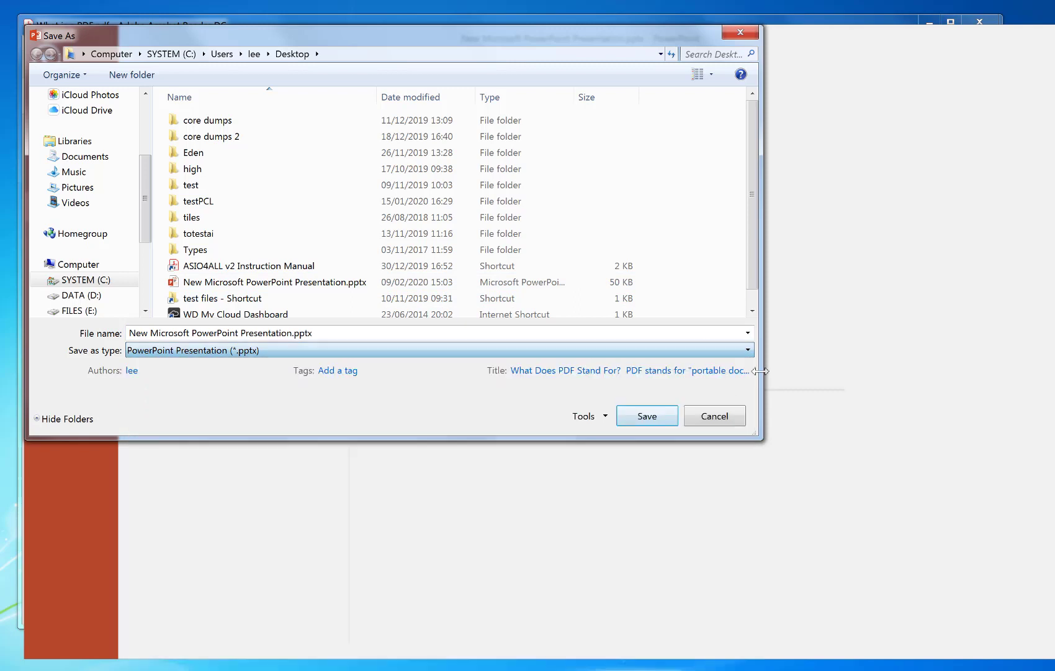
click(714, 418)
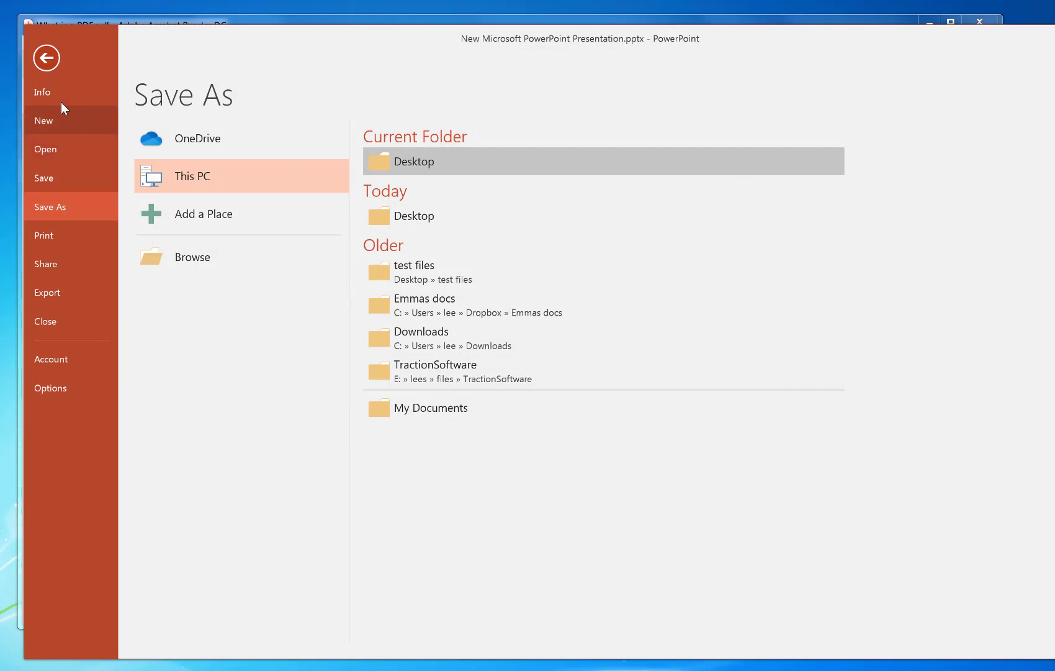
click(46, 58)
click(39, 64)
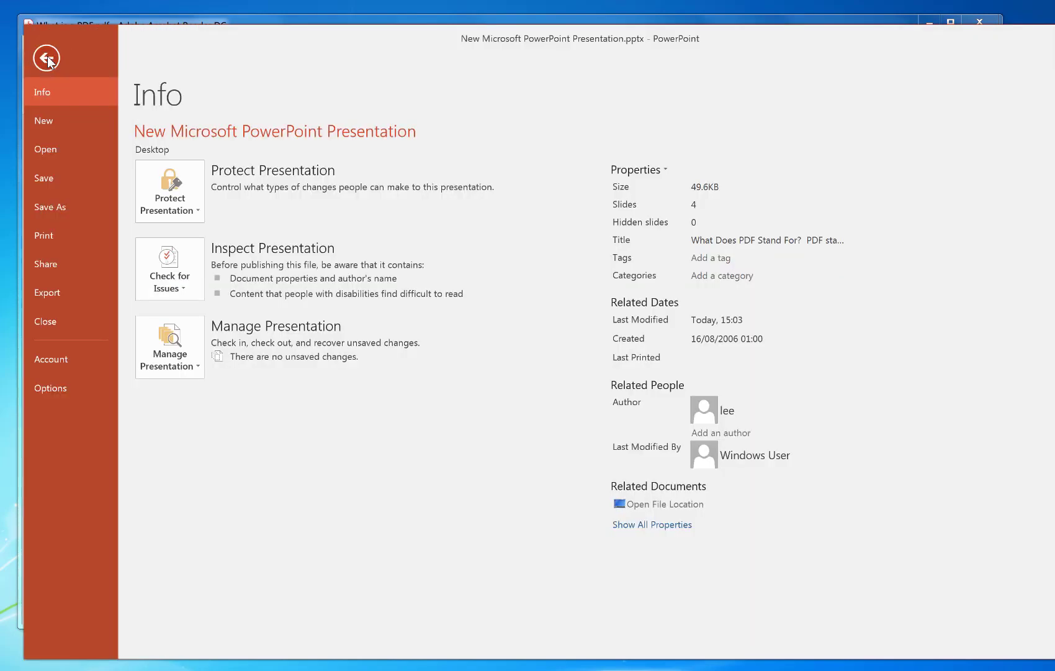
Print the presentation to Print To PDF Pro and start editing the output file name
click(55, 235)
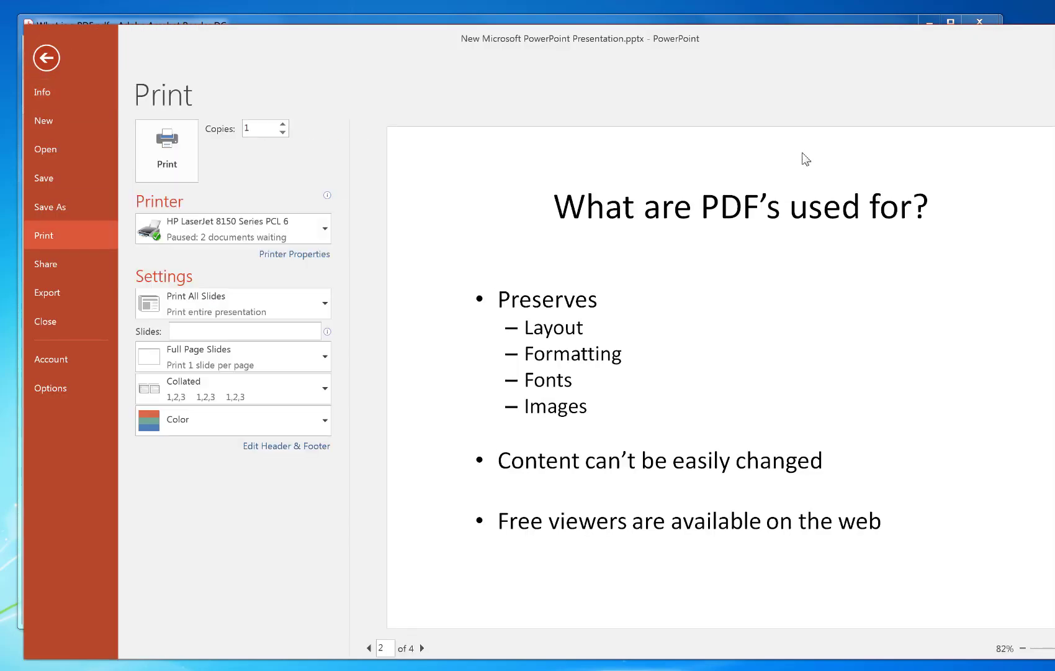
click(325, 230)
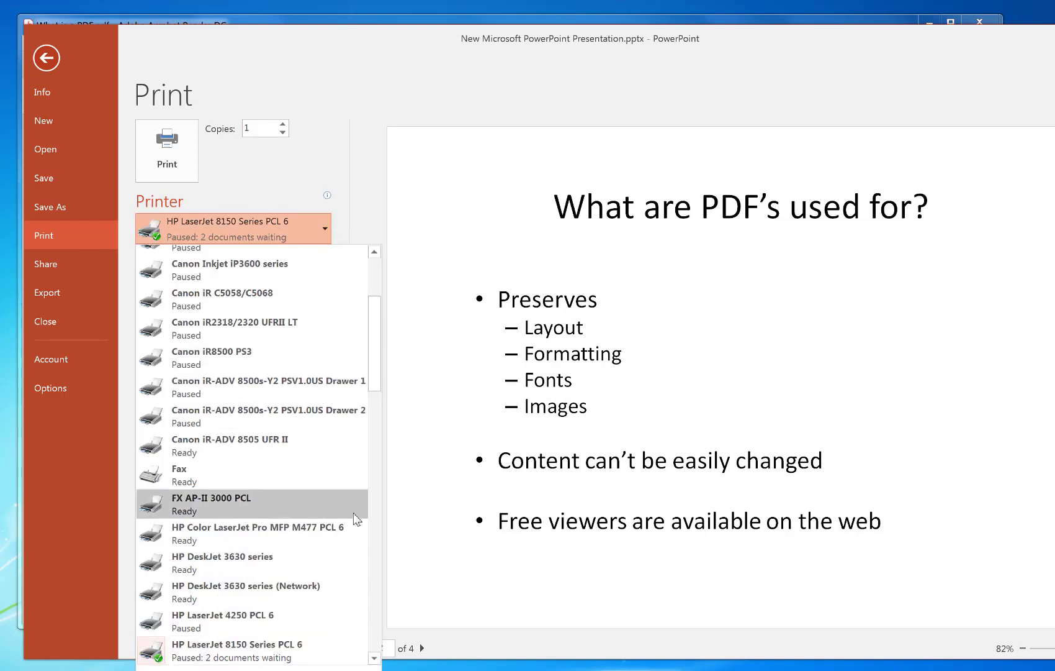
drag(375, 376, 370, 555)
click(284, 542)
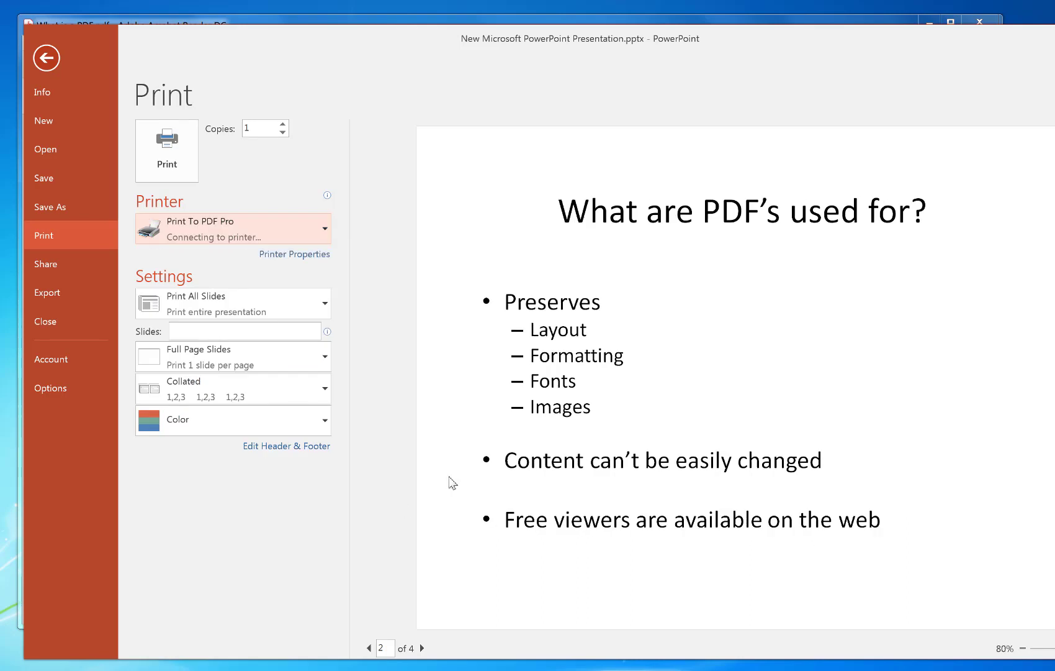
click(172, 155)
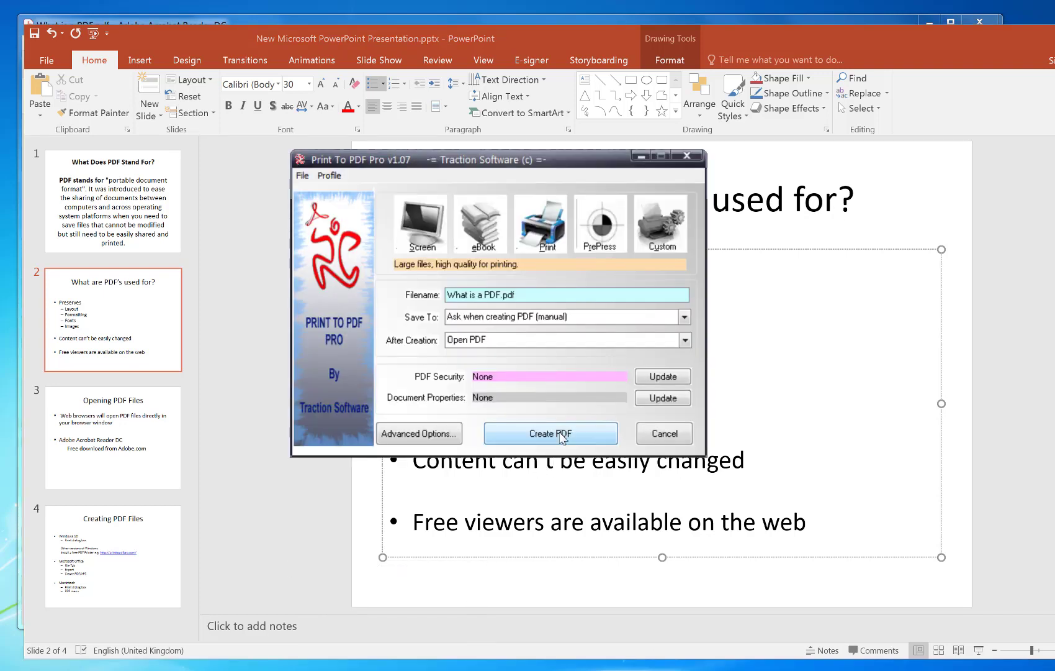
click(562, 438)
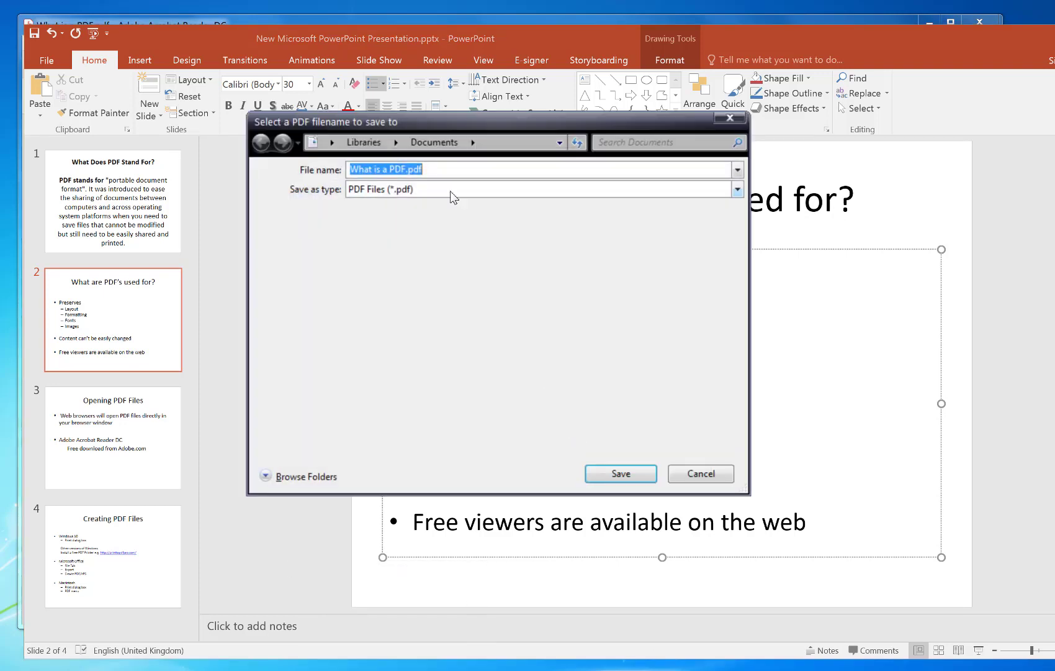
click(404, 170)
Append 2 to the file name and save What is a PDF2.pdf, opening it in Acrobat
text(2)
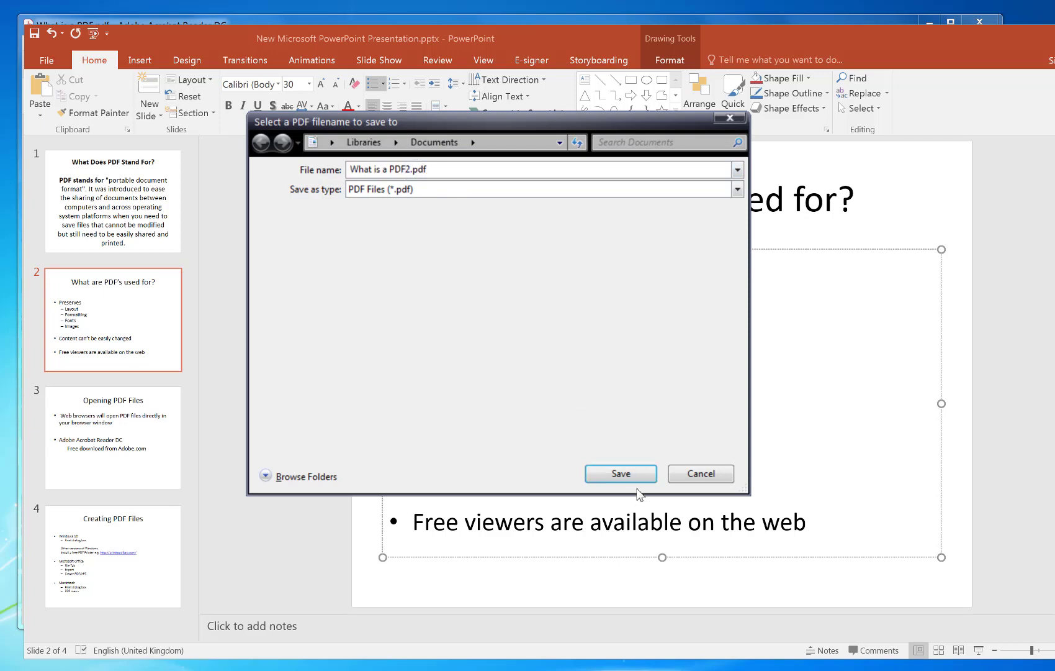
click(623, 475)
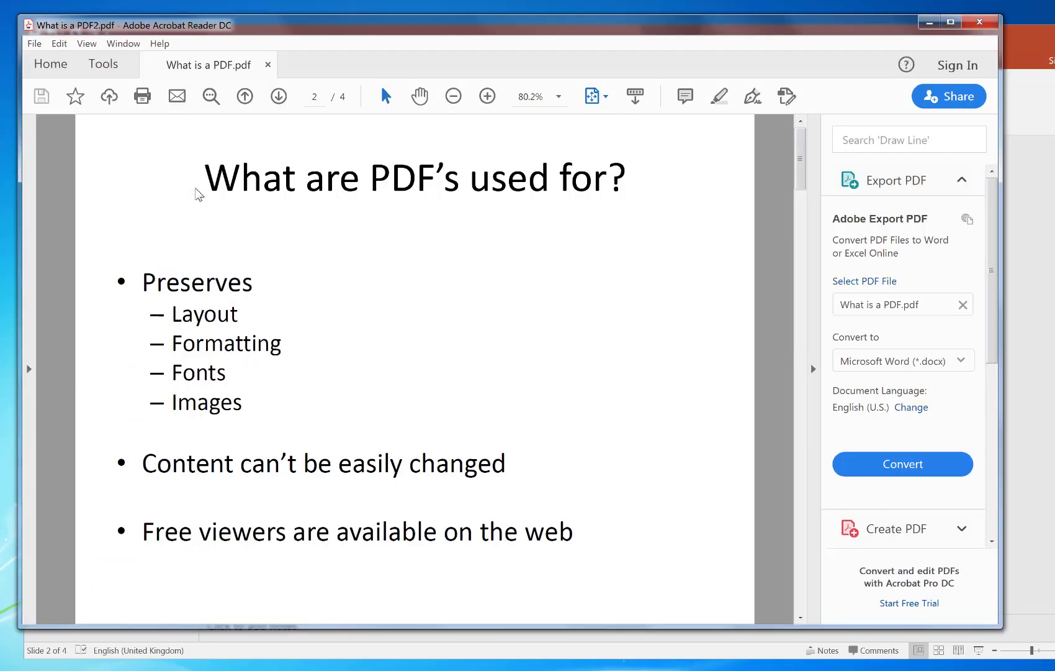
drag(801, 186, 800, 159)
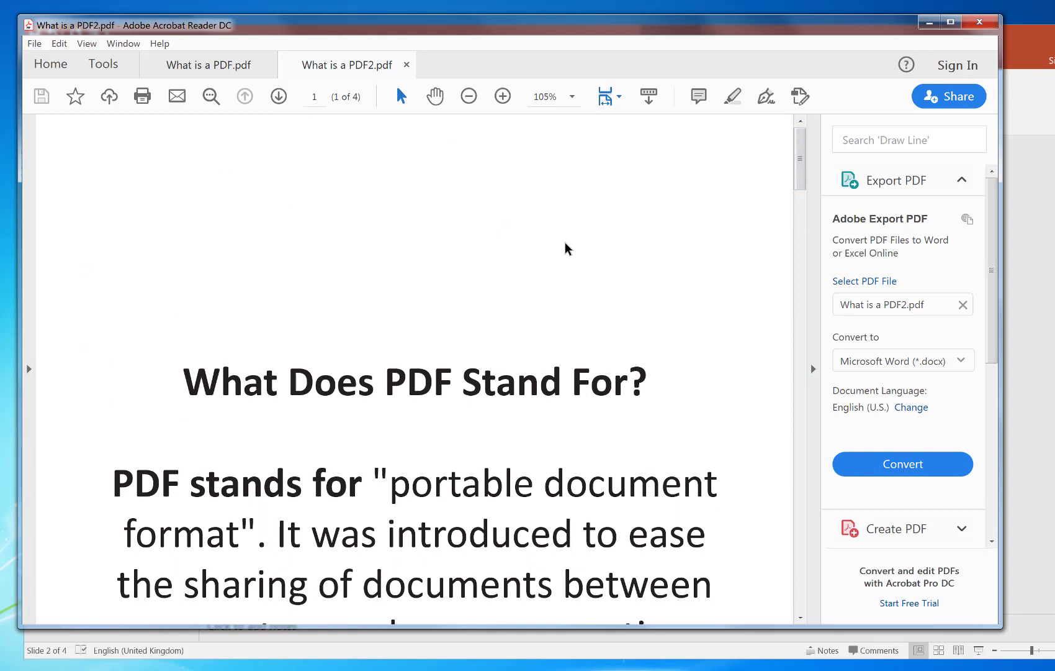